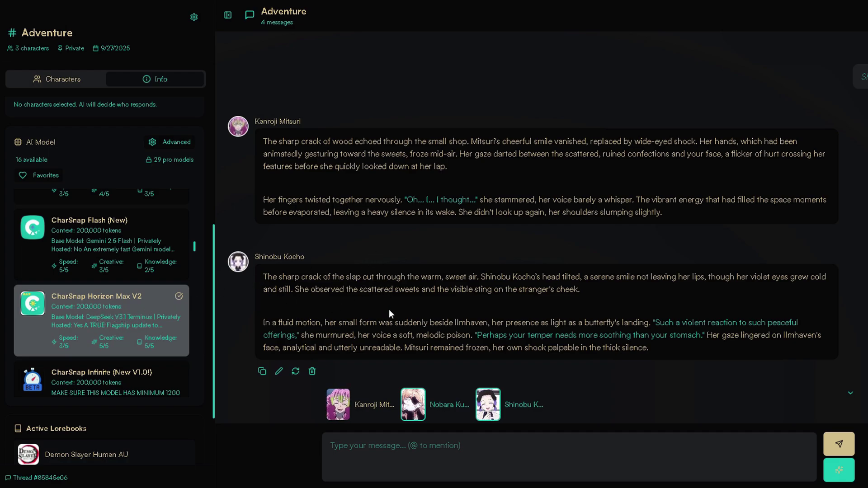
- Select and clear the heading text at the top of the page
{"action": "scroll", "coordinate": [407, 271], "scroll_direction": "up", "scroll_amount": 1}
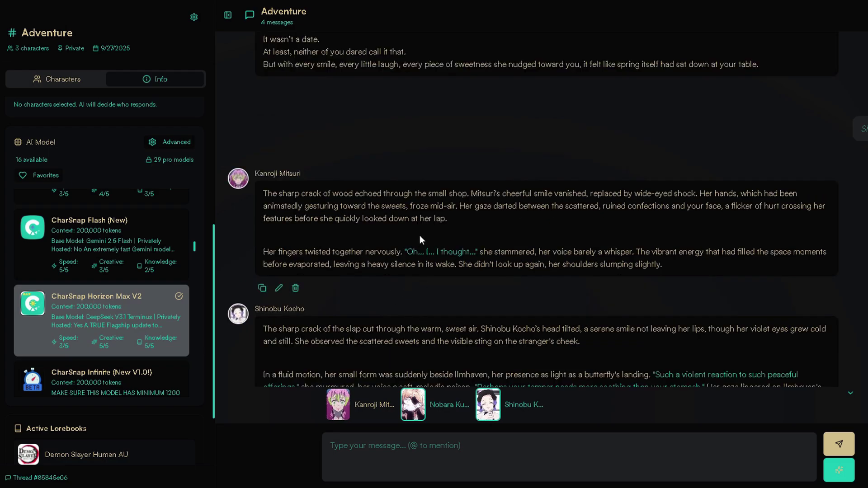
{"action": "scroll", "coordinate": [430, 258], "scroll_direction": "down", "scroll_amount": 1}
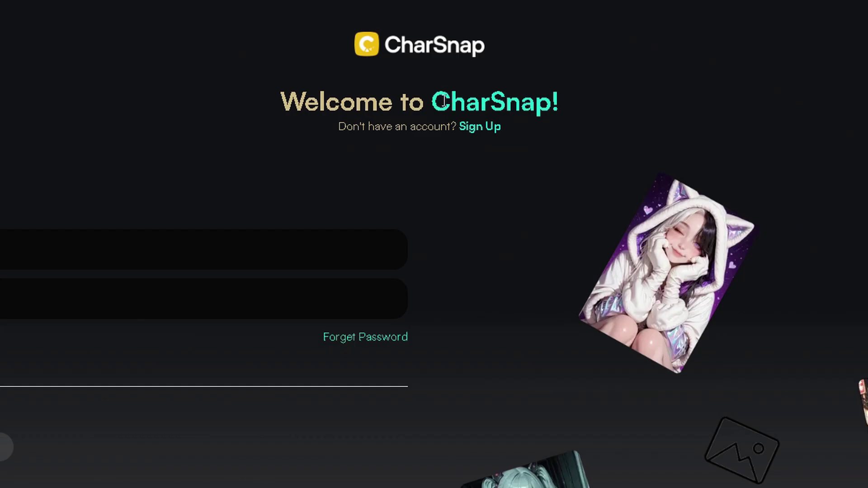
{"action": "left_click_drag", "start_coordinate": [431, 101], "coordinate": [555, 96]}
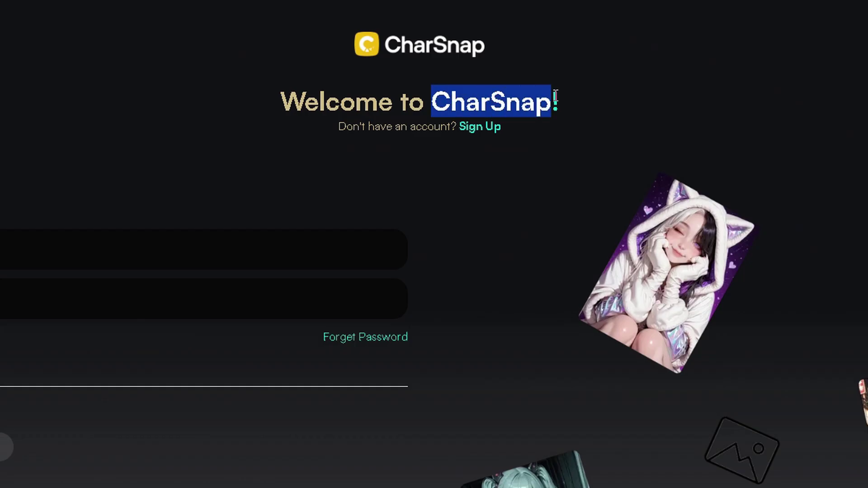
{"action": "left_click", "coordinate": [458, 77]}
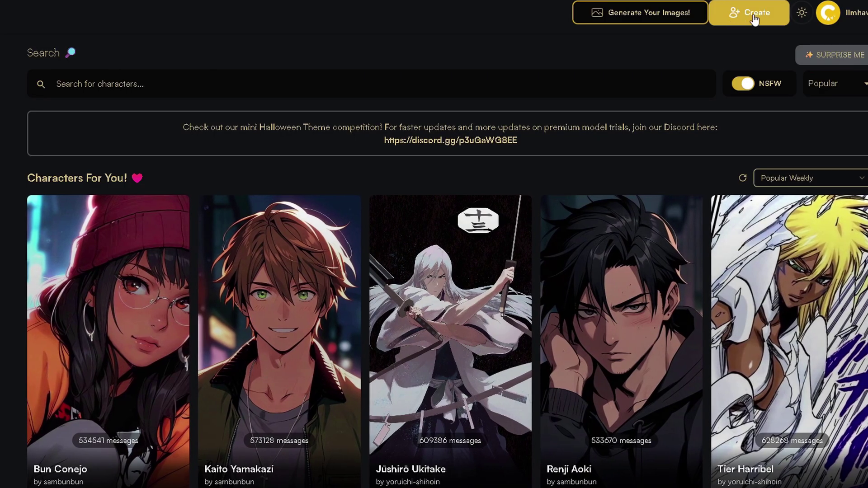
- Start a new group chat via Create > Start Group Chat and edit its fantasy survival system prompt
{"action": "left_click", "coordinate": [753, 17]}
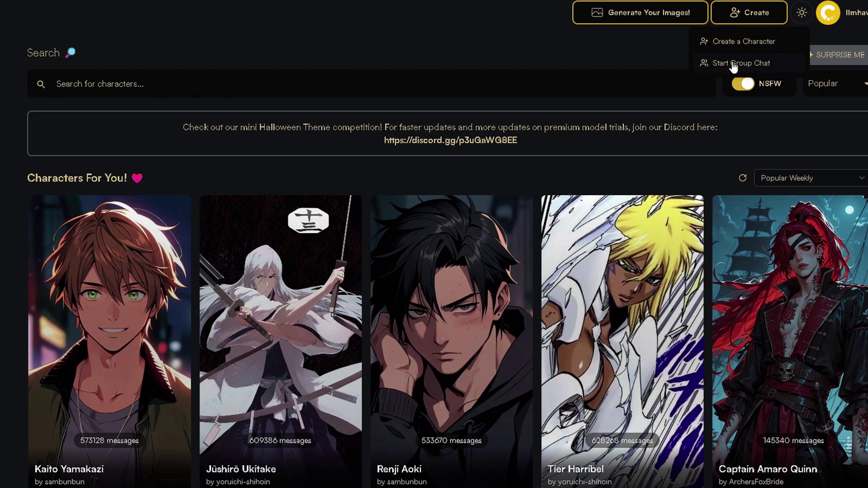
{"action": "left_click", "coordinate": [733, 64]}
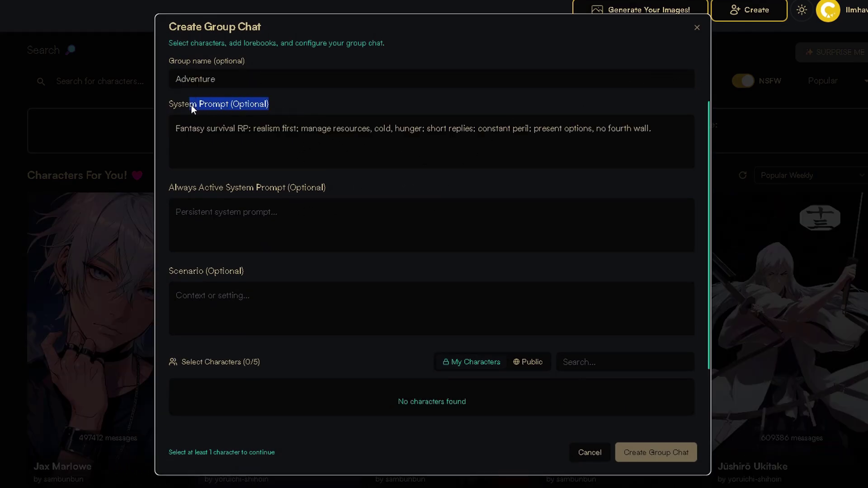
{"action": "left_click", "coordinate": [298, 126]}
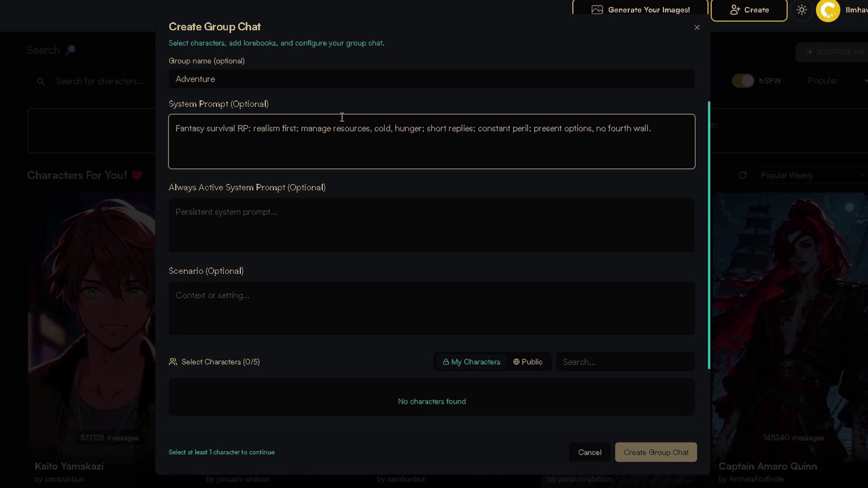
- Fill in the always-active writing-style prompt and the dark-forest scenario
{"action": "left_click_drag", "start_coordinate": [325, 188], "coordinate": [297, 189]}
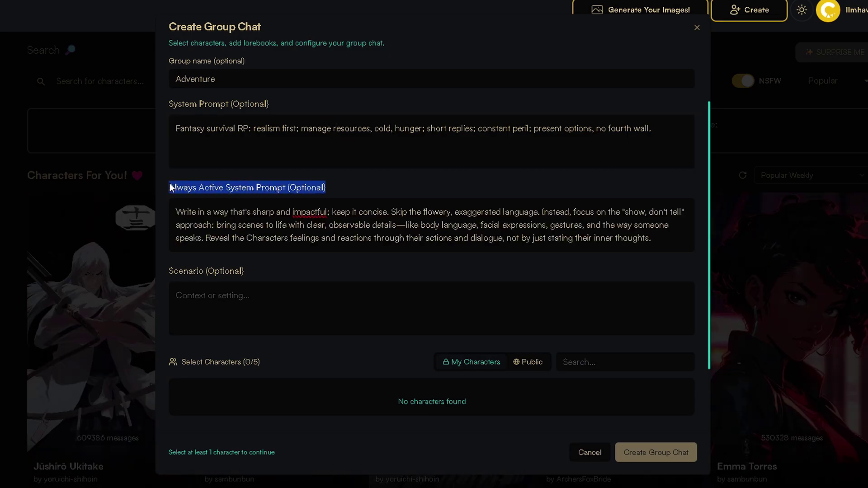
{"action": "left_click", "coordinate": [299, 224]}
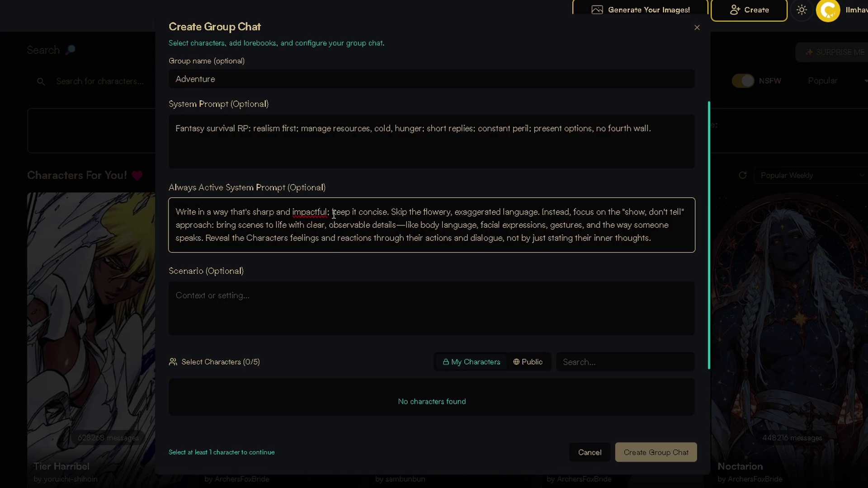
{"action": "left_click_drag", "start_coordinate": [244, 217], "coordinate": [210, 216]}
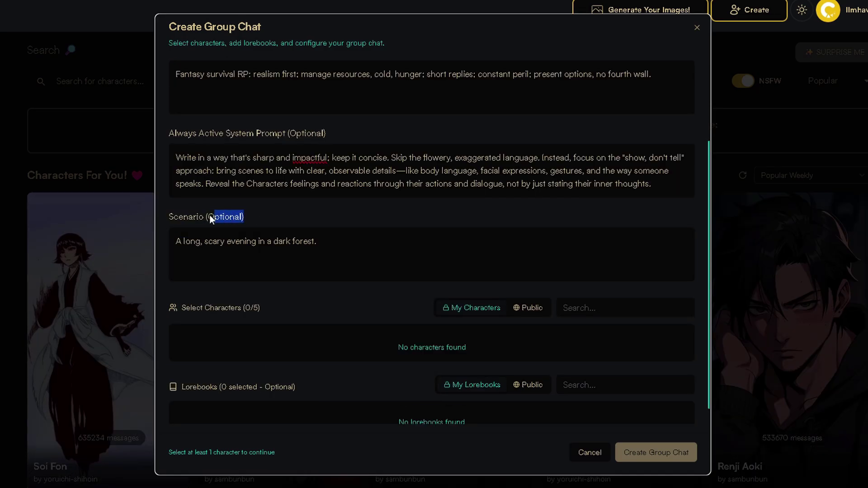
{"action": "triple_click", "coordinate": [263, 242]}
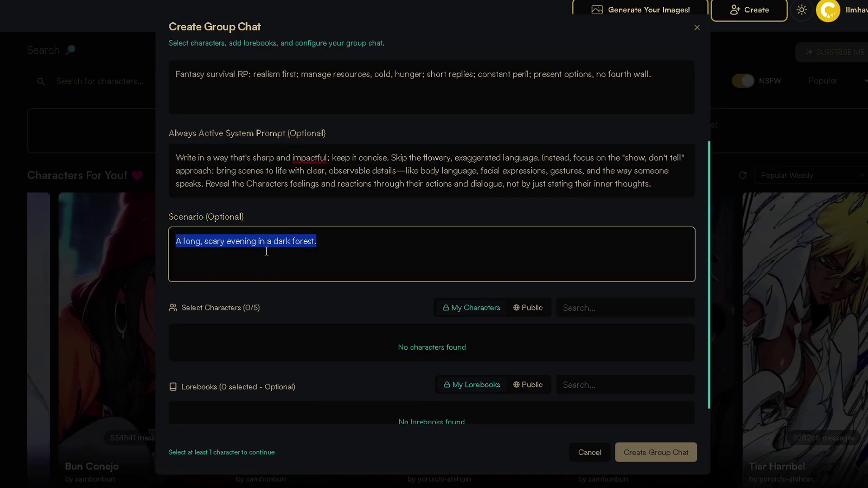
{"action": "left_click", "coordinate": [267, 260]}
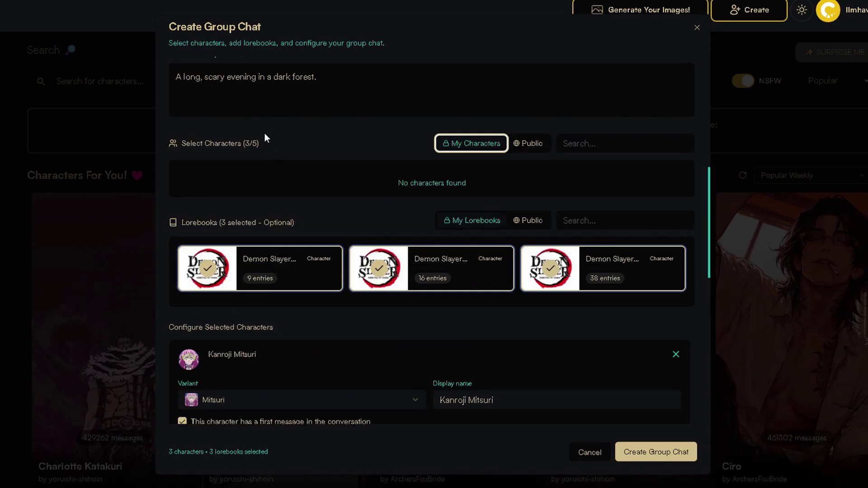
{"action": "mouse_move", "coordinate": [262, 140]}
{"action": "left_mouse_down"}
{"action": "mouse_move", "coordinate": [221, 141]}
{"action": "mouse_move", "coordinate": [267, 140]}
{"action": "left_mouse_up"}
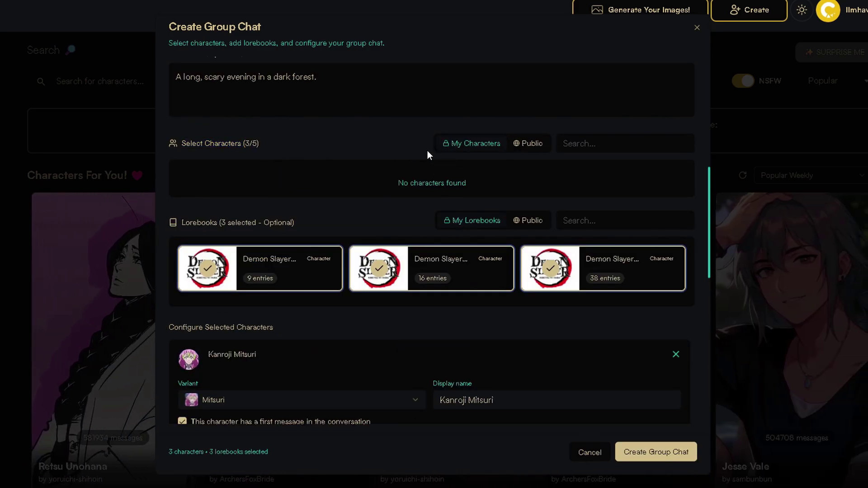
- Choose three characters, including Mitsuri and Nobara, and three Demon Slayer lorebooks, checking the Public tabs
{"action": "left_click", "coordinate": [525, 145]}
{"action": "scroll", "coordinate": [446, 247], "scroll_direction": "down", "scroll_amount": 5}
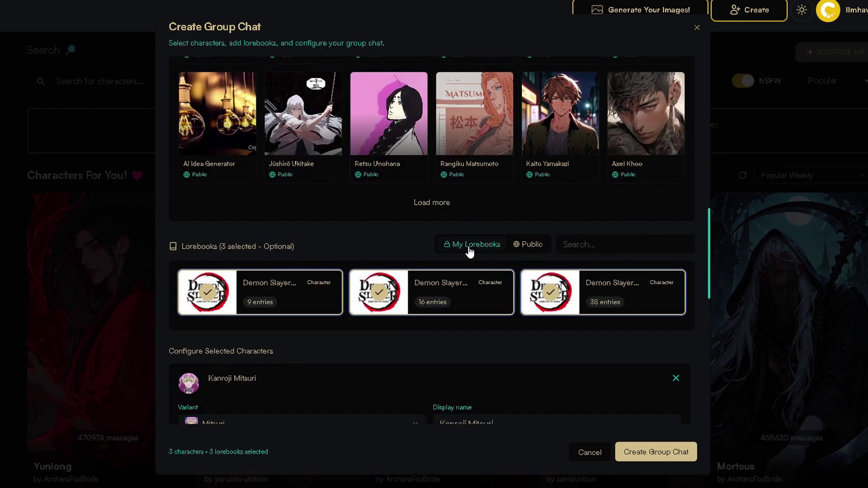
{"action": "left_click", "coordinate": [528, 244]}
{"action": "left_click", "coordinate": [462, 245]}
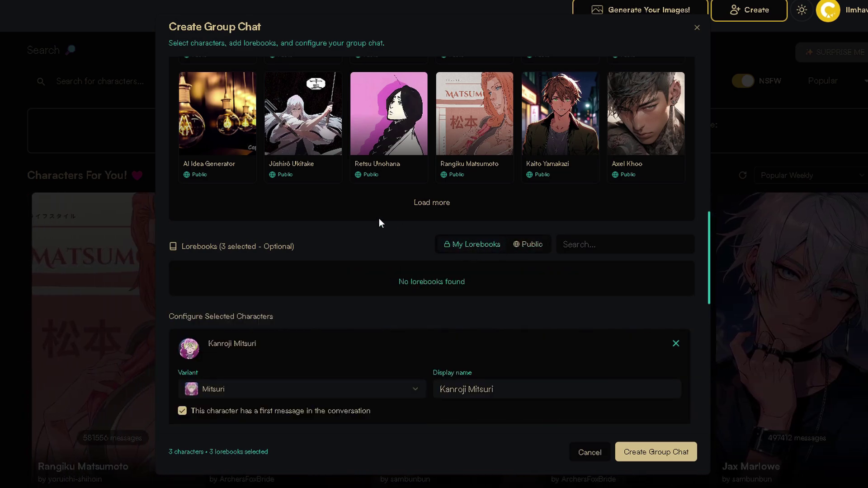
- Scroll down and expand Kanroji Mitsuri's full first message
{"action": "scroll", "coordinate": [379, 218], "scroll_direction": "down", "scroll_amount": 5}
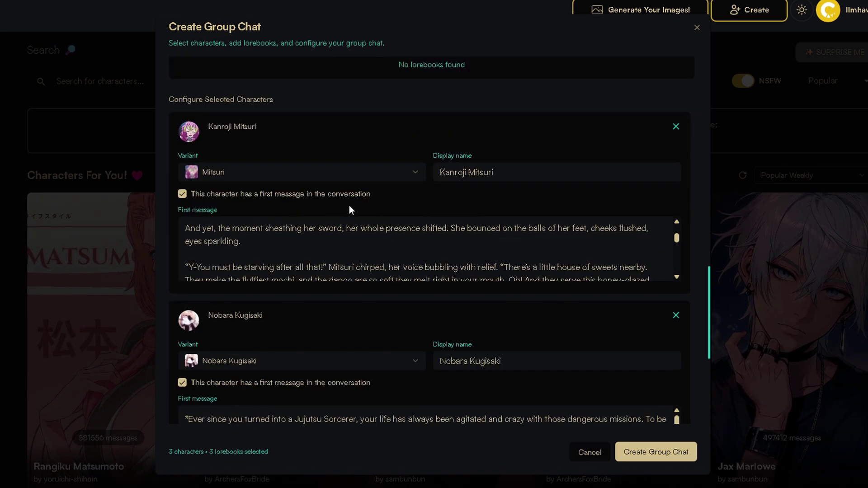
{"action": "scroll", "coordinate": [310, 200], "scroll_direction": "down", "scroll_amount": 1}
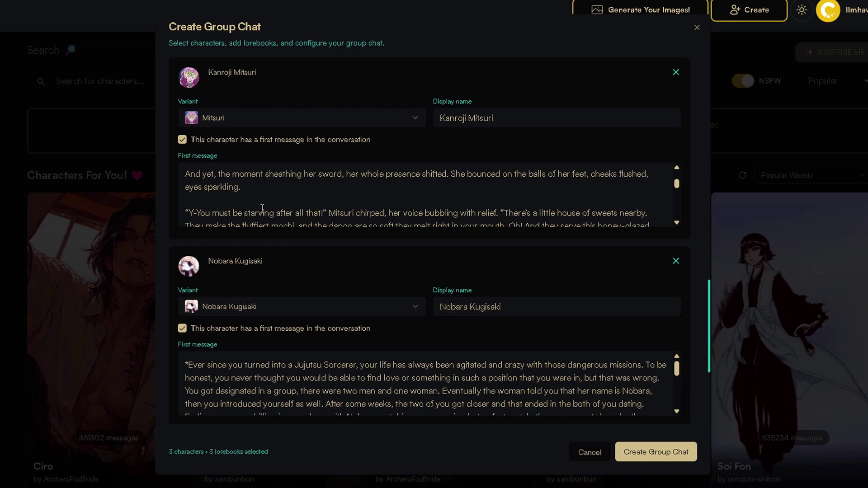
{"action": "scroll", "coordinate": [296, 198], "scroll_direction": "down", "scroll_amount": 1}
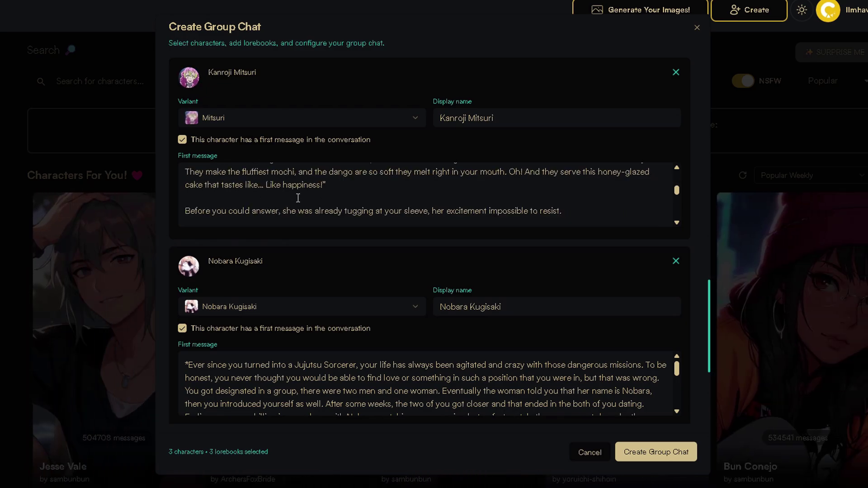
{"action": "left_click", "coordinate": [564, 215]}
{"action": "scroll", "coordinate": [445, 194], "scroll_direction": "down", "scroll_amount": 4}
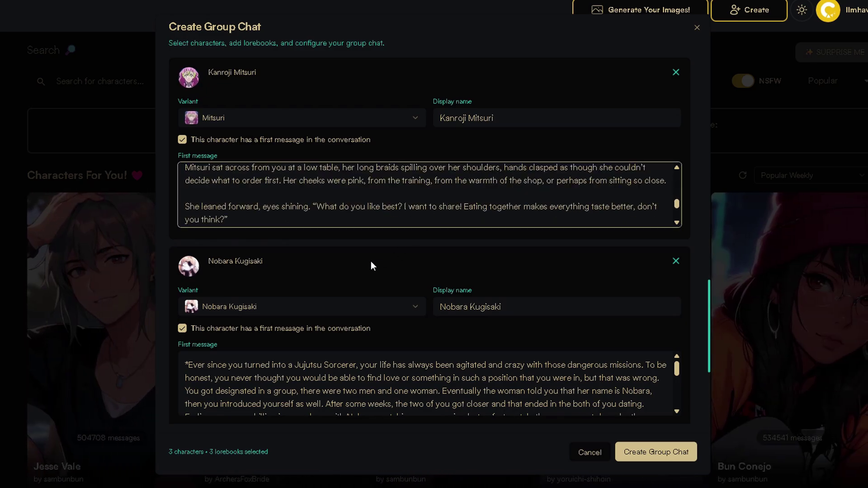
{"action": "scroll", "coordinate": [369, 261], "scroll_direction": "down", "scroll_amount": 1}
- Turn off first messages for Nobara Kugisaki and Shinobu Kocho, then create the group chat
{"action": "left_click", "coordinate": [182, 274]}
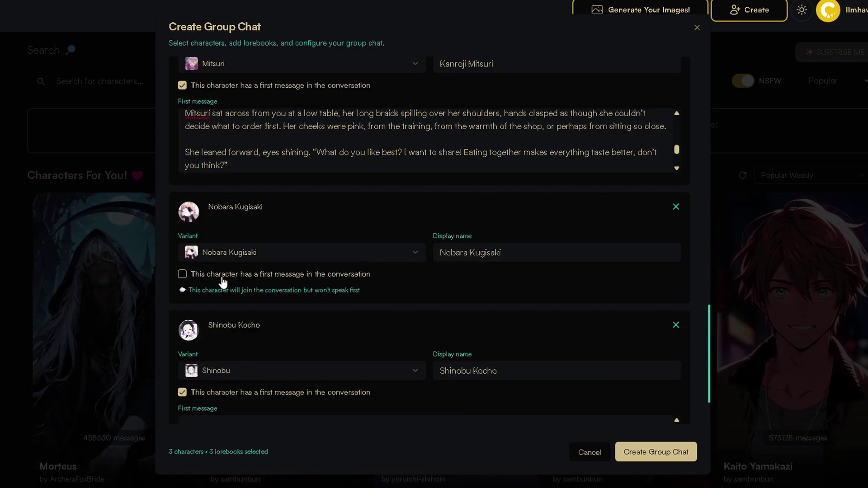
{"action": "scroll", "coordinate": [181, 283], "scroll_direction": "down", "scroll_amount": 1}
{"action": "left_click", "coordinate": [182, 338]}
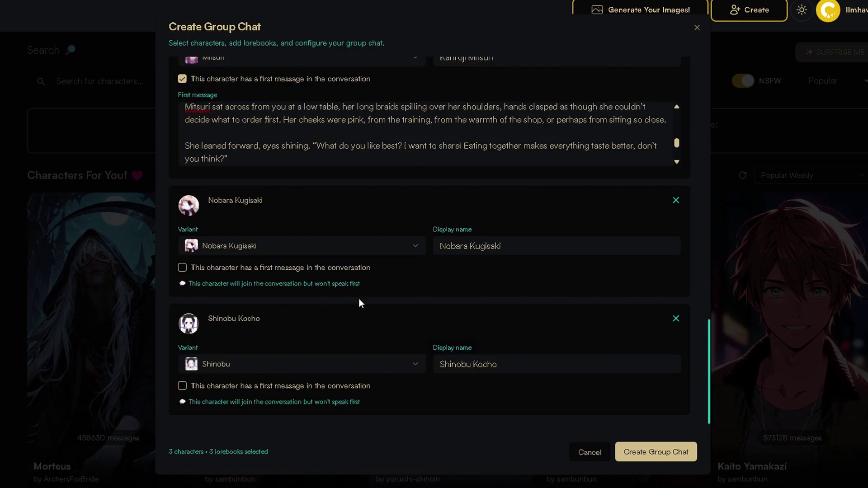
{"action": "left_click", "coordinate": [655, 453]}
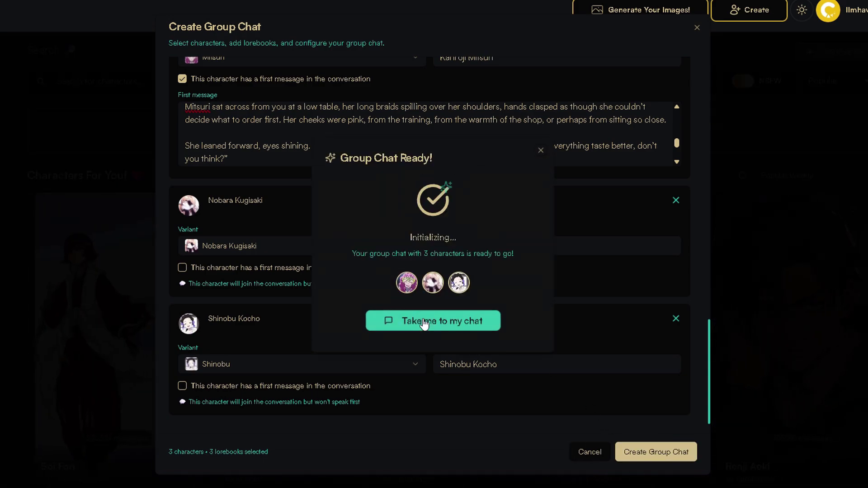
- Enter the Adventure chat and toggle Always Respond on then off for Kanroji Mitsuri
{"action": "left_click", "coordinate": [435, 321]}
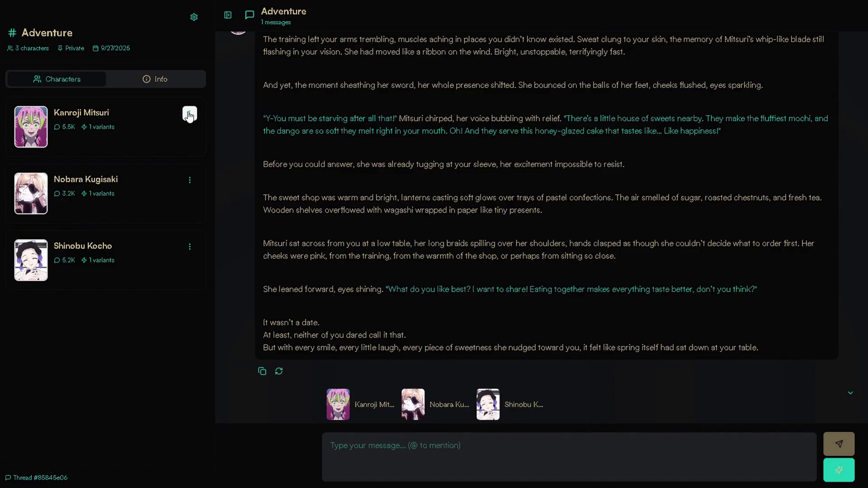
{"action": "left_click", "coordinate": [186, 115]}
{"action": "left_click", "coordinate": [184, 137]}
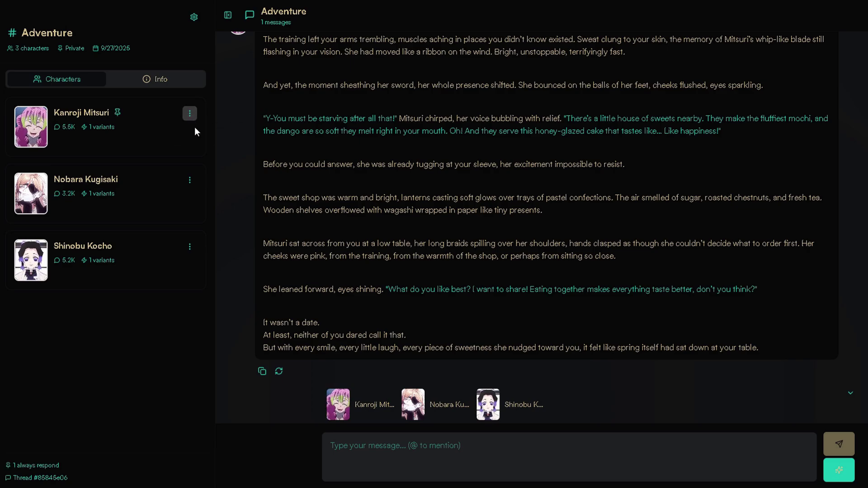
{"action": "left_click", "coordinate": [189, 114]}
{"action": "left_click", "coordinate": [177, 137]}
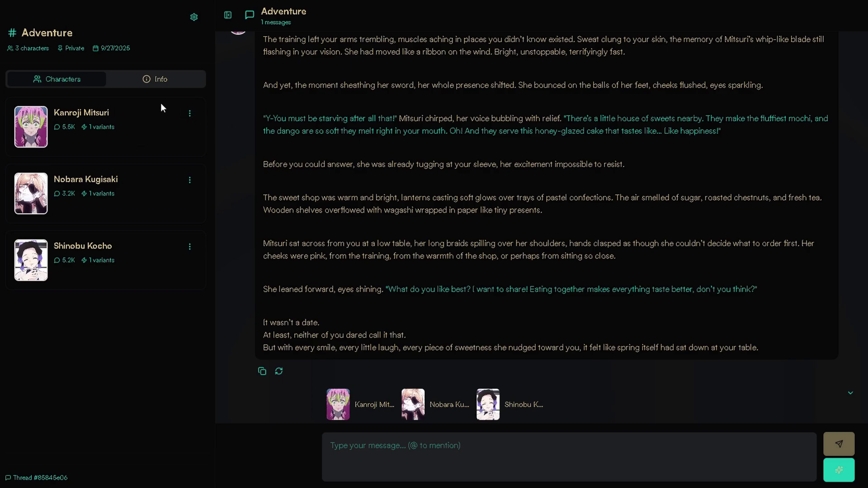
- Show the group Info panel, open and close the persona picker, and view the AI models
{"action": "left_click", "coordinate": [160, 80]}
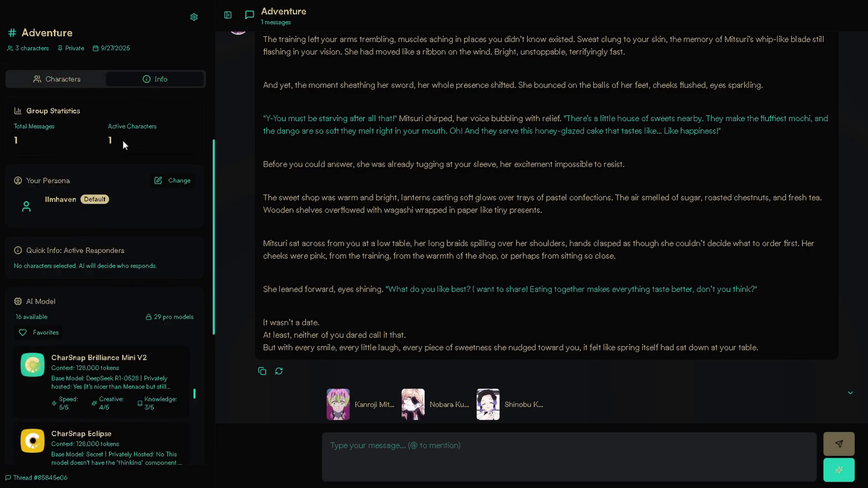
{"action": "double_click", "coordinate": [57, 198]}
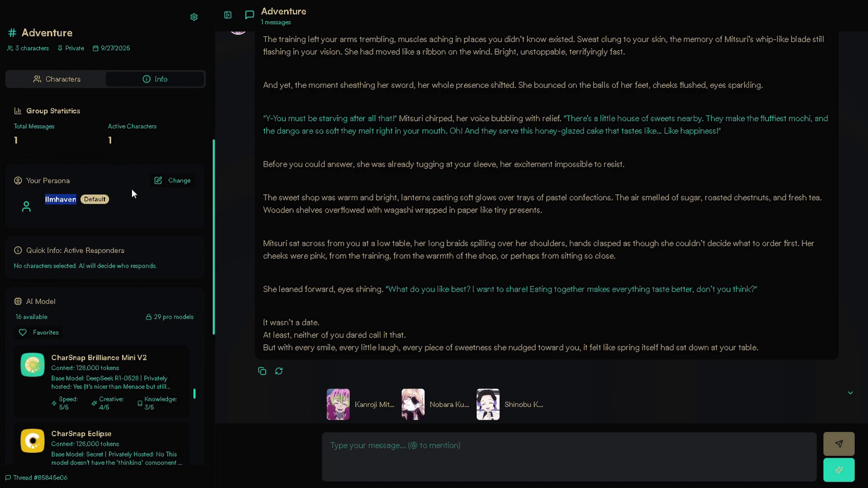
{"action": "left_click", "coordinate": [172, 187]}
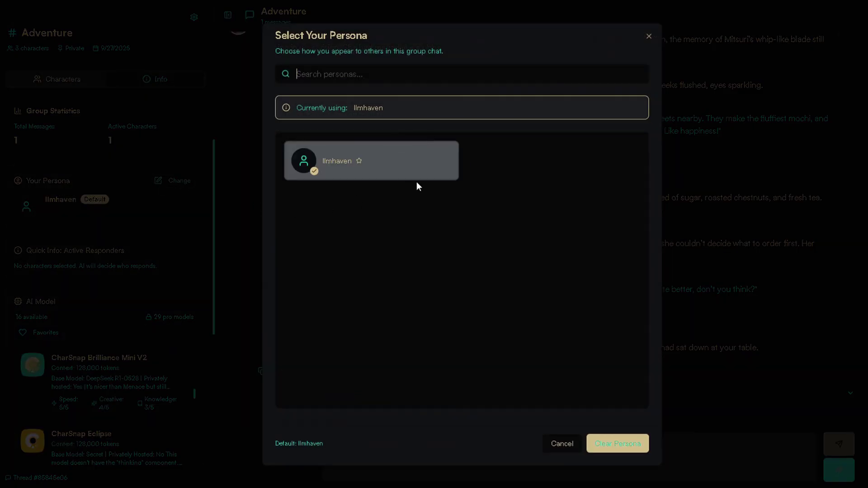
{"action": "left_click", "coordinate": [649, 36]}
{"action": "scroll", "coordinate": [140, 251], "scroll_direction": "down", "scroll_amount": 3}
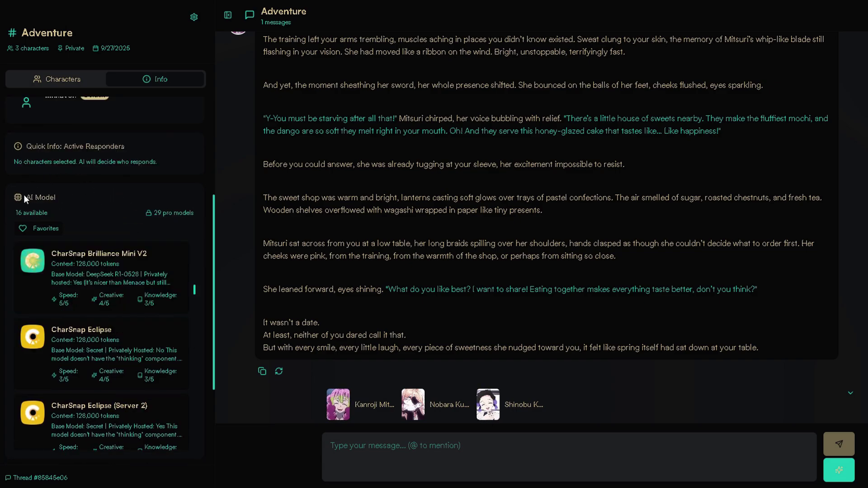
{"action": "scroll", "coordinate": [85, 206], "scroll_direction": "down", "scroll_amount": 3}
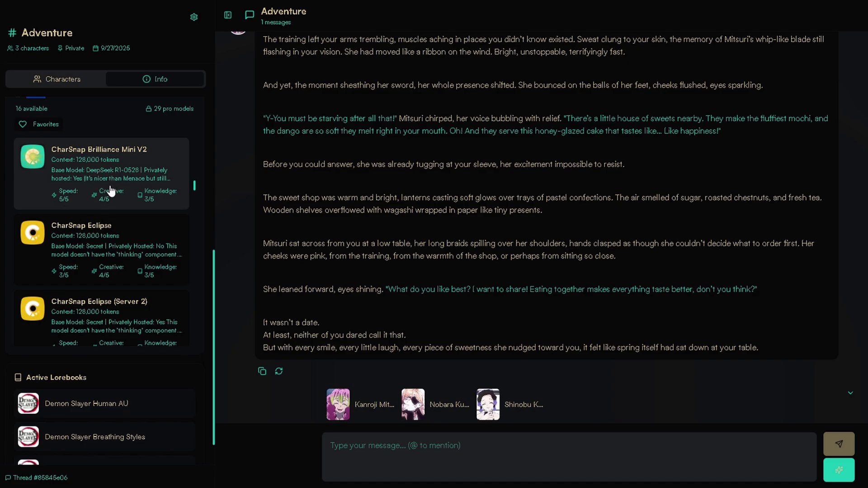
{"action": "scroll", "coordinate": [110, 195], "scroll_direction": "down", "scroll_amount": 1}
{"action": "scroll", "coordinate": [104, 198], "scroll_direction": "down", "scroll_amount": 1}
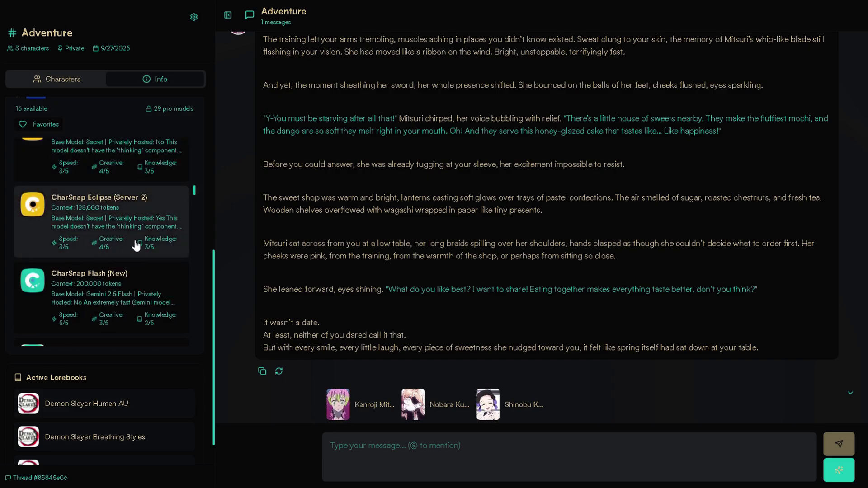
{"action": "scroll", "coordinate": [97, 226], "scroll_direction": "down", "scroll_amount": 3}
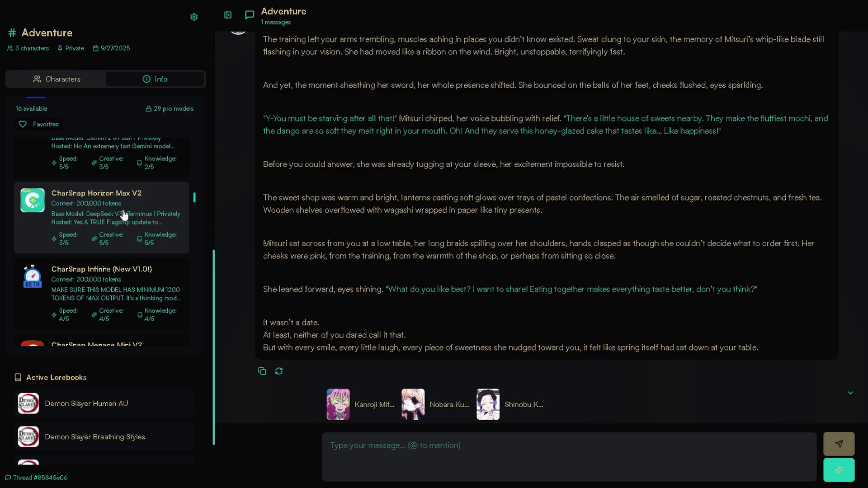
{"action": "scroll", "coordinate": [109, 255], "scroll_direction": "down", "scroll_amount": 1}
{"action": "scroll", "coordinate": [93, 253], "scroll_direction": "down", "scroll_amount": 1}
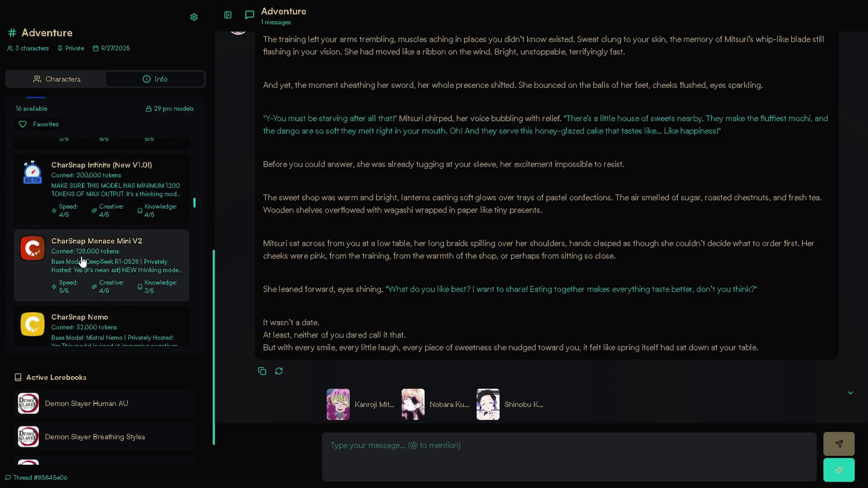
{"action": "scroll", "coordinate": [81, 254], "scroll_direction": "up", "scroll_amount": 1}
{"action": "scroll", "coordinate": [82, 256], "scroll_direction": "down", "scroll_amount": 4}
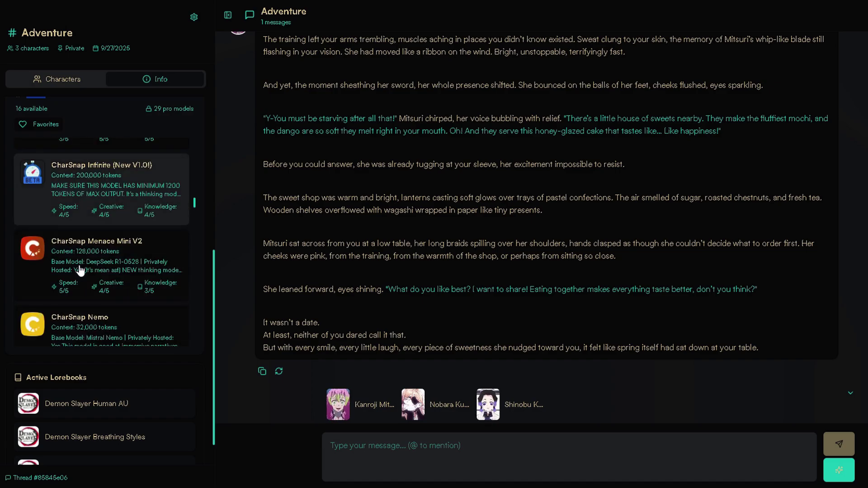
{"action": "scroll", "coordinate": [83, 255], "scroll_direction": "down", "scroll_amount": 2}
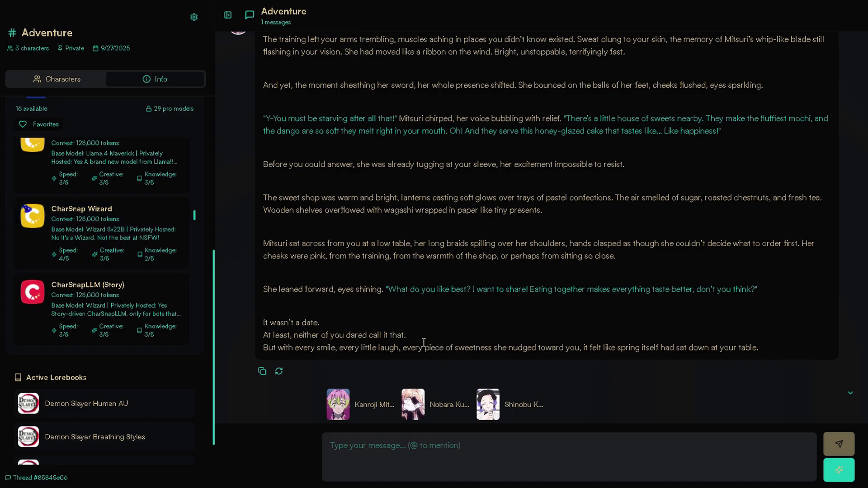
- Toggle Kanroji Mitsuri as next responder on and off, then have Nobara Kugisaki reply
{"action": "left_click", "coordinate": [339, 405]}
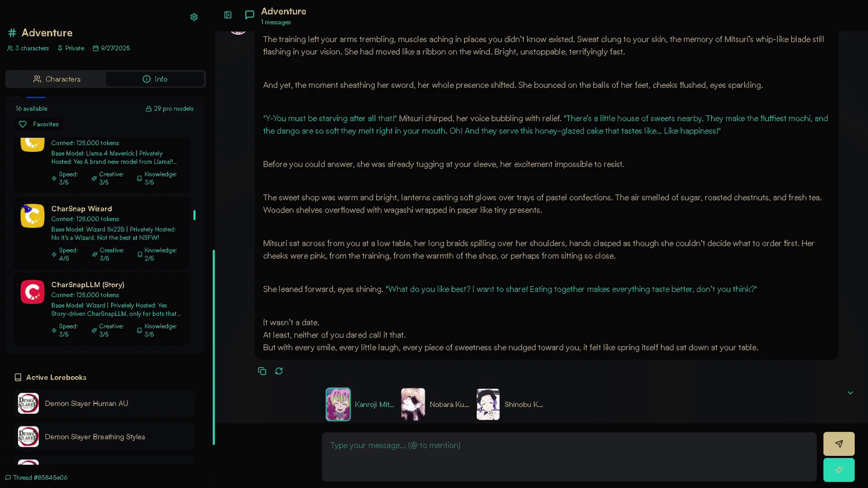
{"action": "left_click", "coordinate": [349, 409]}
{"action": "left_click", "coordinate": [415, 396]}
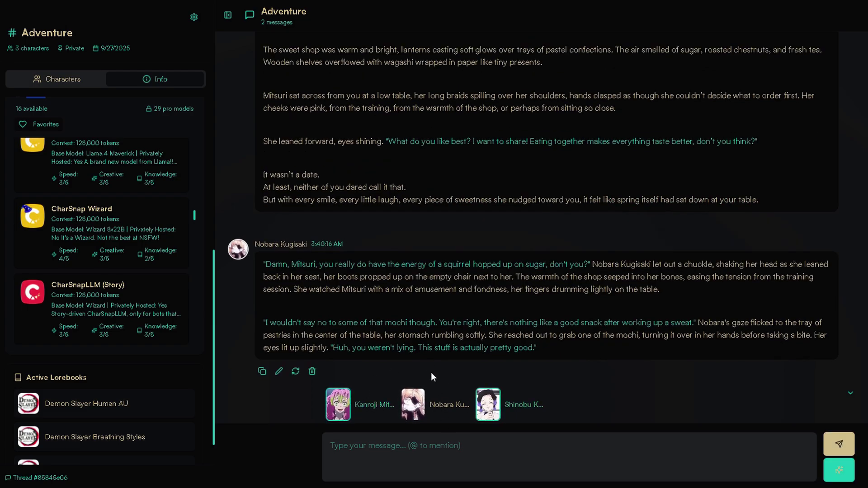
- Keep Horizon Max V2 response length Dynamic, set POV Up to Character, dialog Low Narration, and save
{"action": "scroll", "coordinate": [149, 352], "scroll_direction": "up", "scroll_amount": 5}
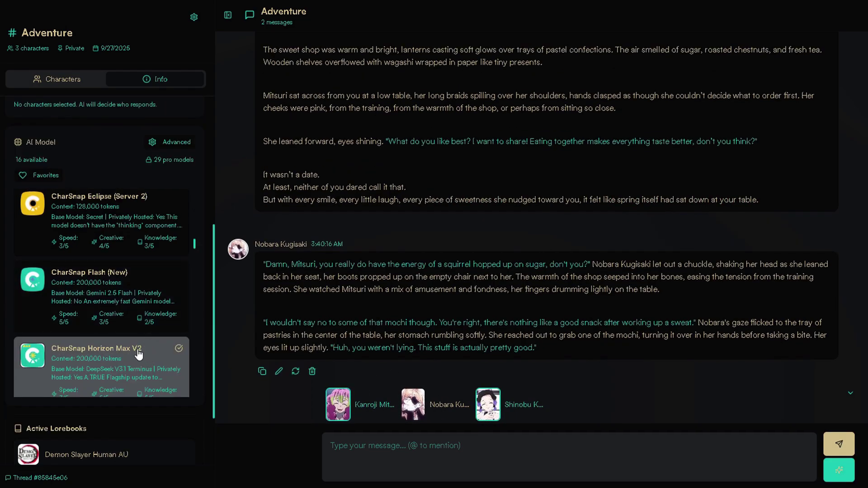
{"action": "left_click", "coordinate": [166, 142]}
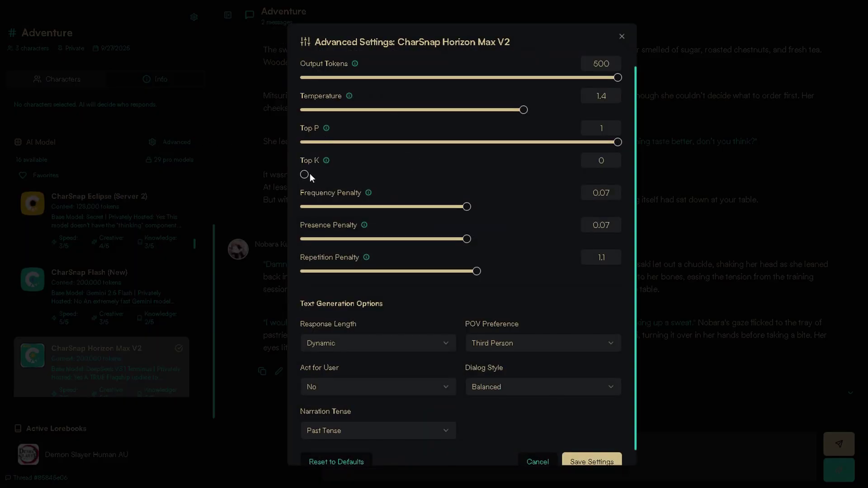
{"action": "scroll", "coordinate": [387, 195], "scroll_direction": "down", "scroll_amount": 1}
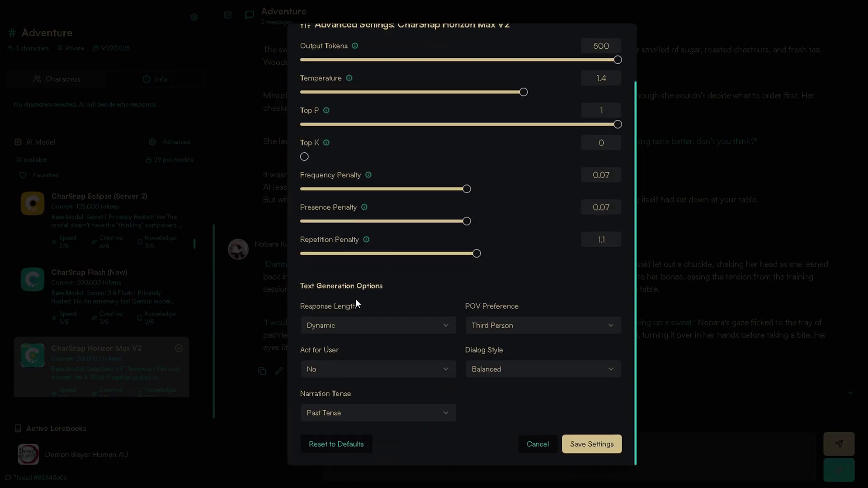
{"action": "left_click", "coordinate": [382, 339]}
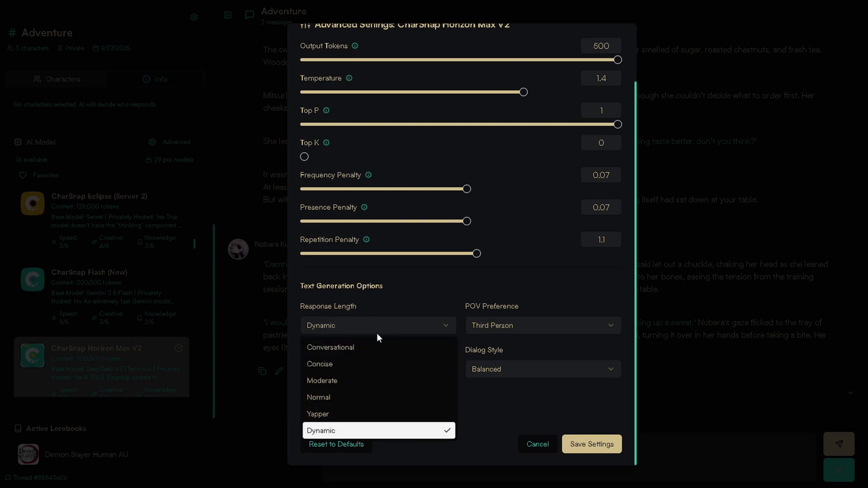
{"action": "left_click", "coordinate": [348, 427]}
{"action": "left_click", "coordinate": [514, 333]}
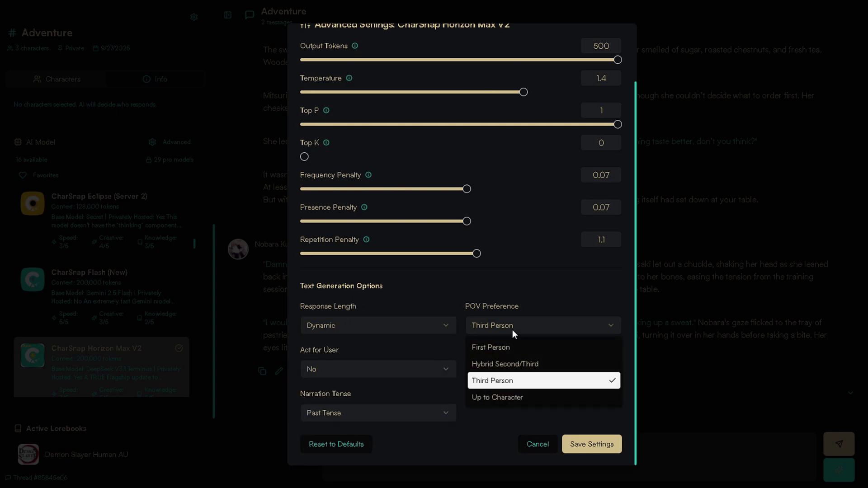
{"action": "left_click", "coordinate": [491, 397]}
{"action": "left_click", "coordinate": [488, 369]}
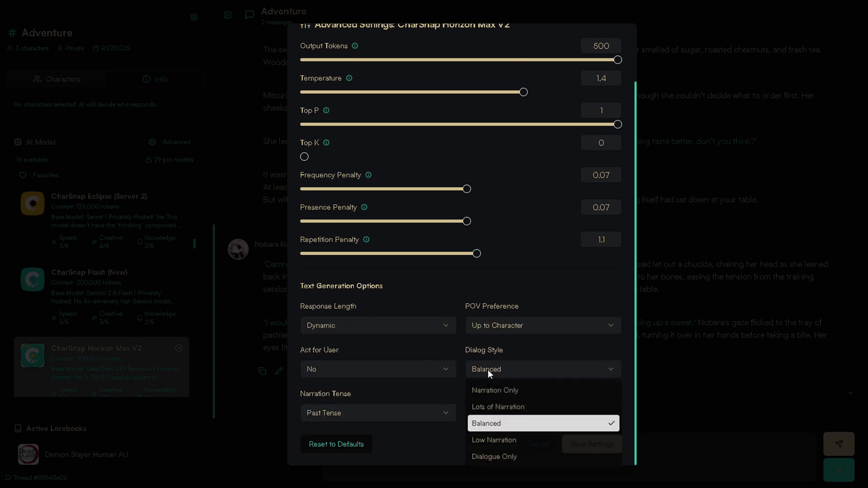
{"action": "left_click", "coordinate": [490, 439]}
{"action": "left_click", "coordinate": [592, 444]}
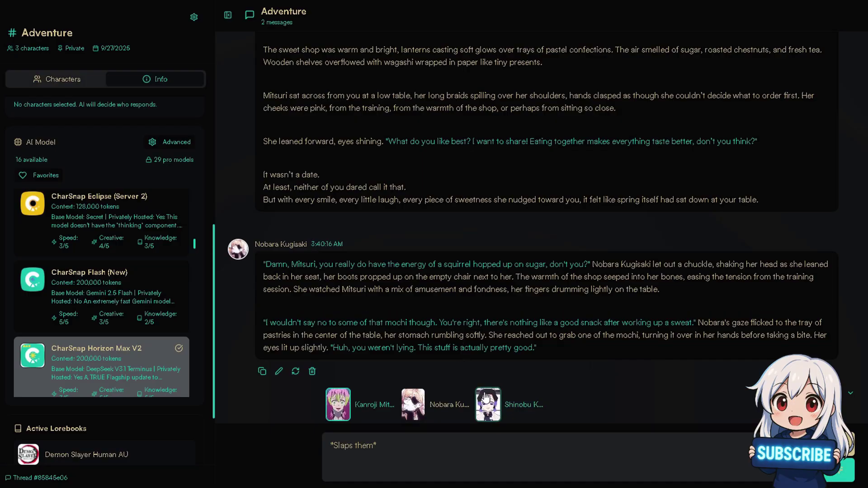
- Send the '*Slaps them*' message to the Adventure group
{"action": "key", "text": "Return"}
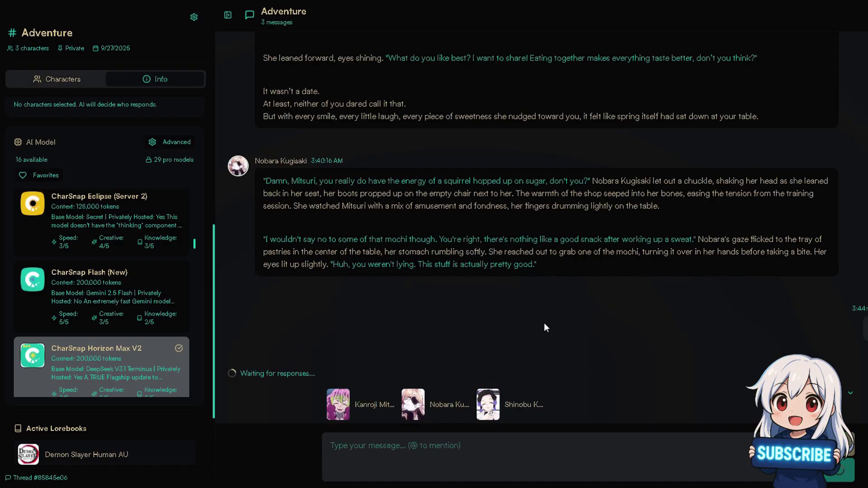